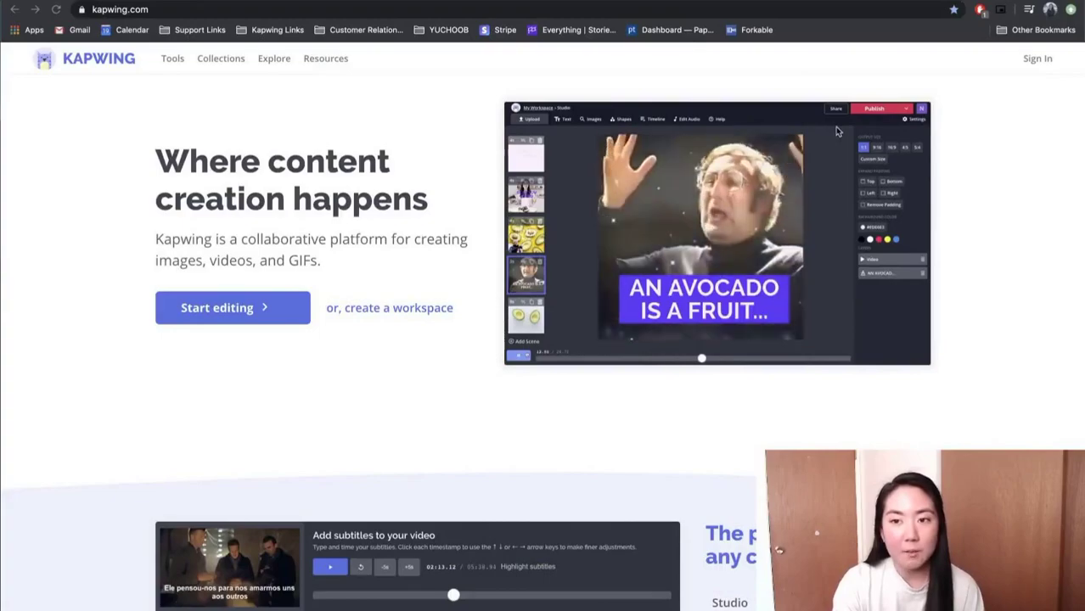
# Step: Sign in to Kapwing through Continue with Google using the teacher's Google account
pyautogui.click(1038, 59)
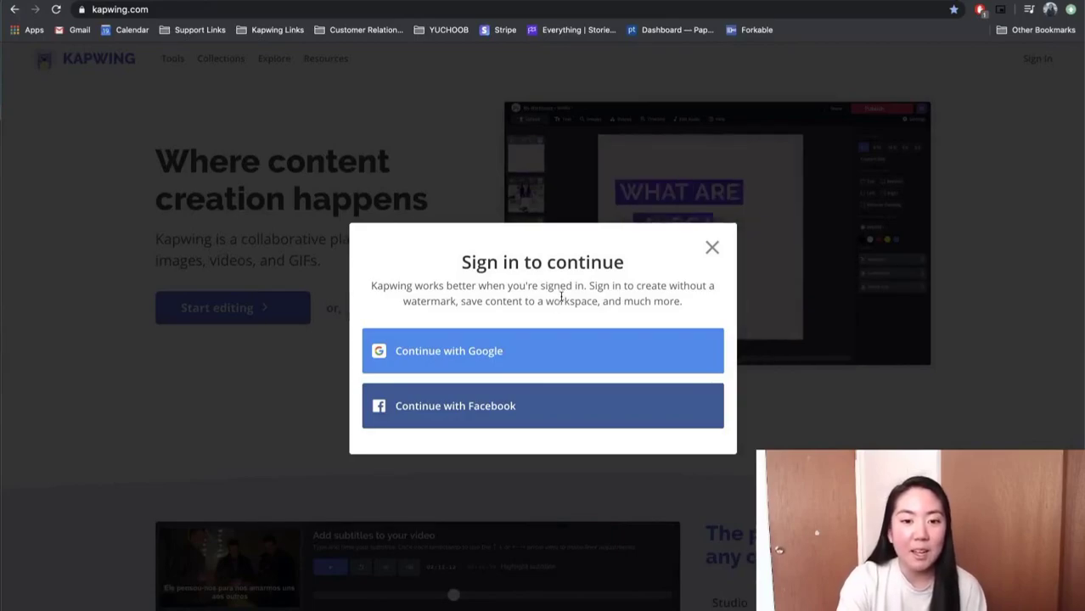
pyautogui.click(521, 348)
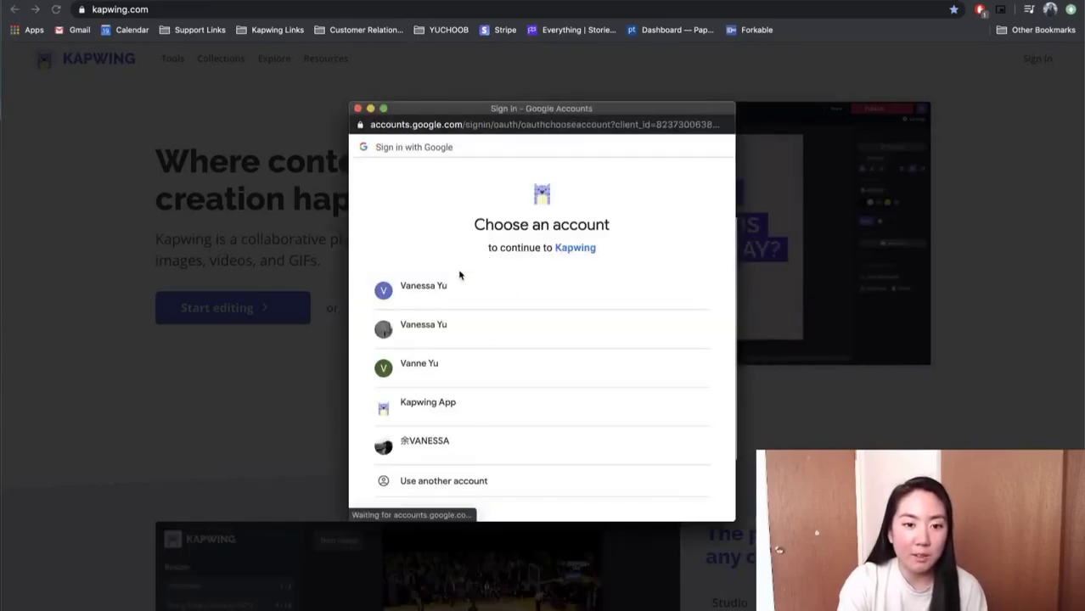
pyautogui.click(439, 293)
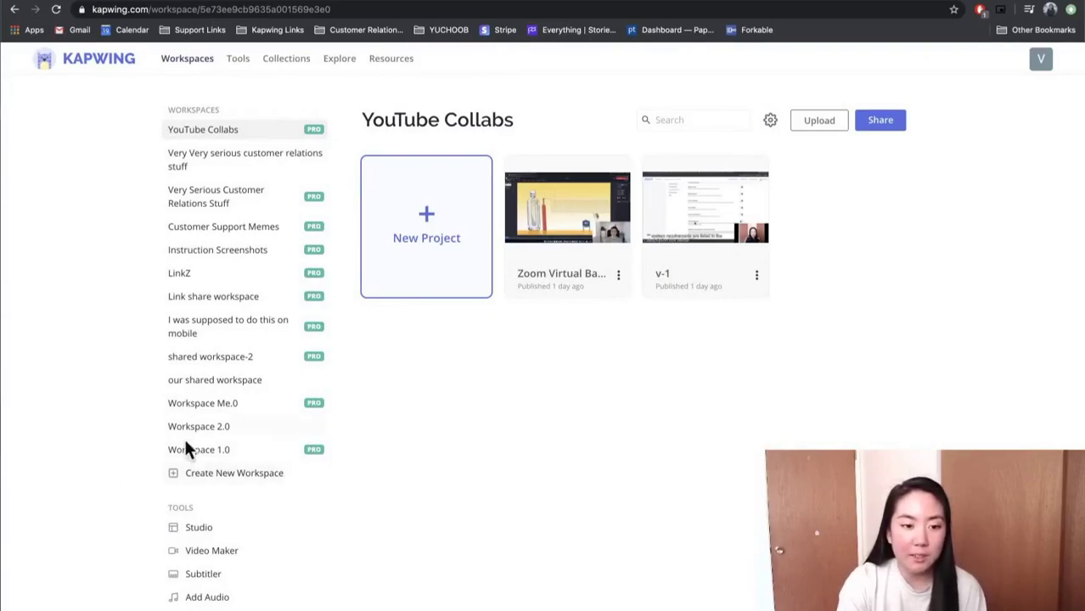
# Step: Create a new workspace and title it with the teacher's name followed by 'US History'
pyautogui.click(242, 473)
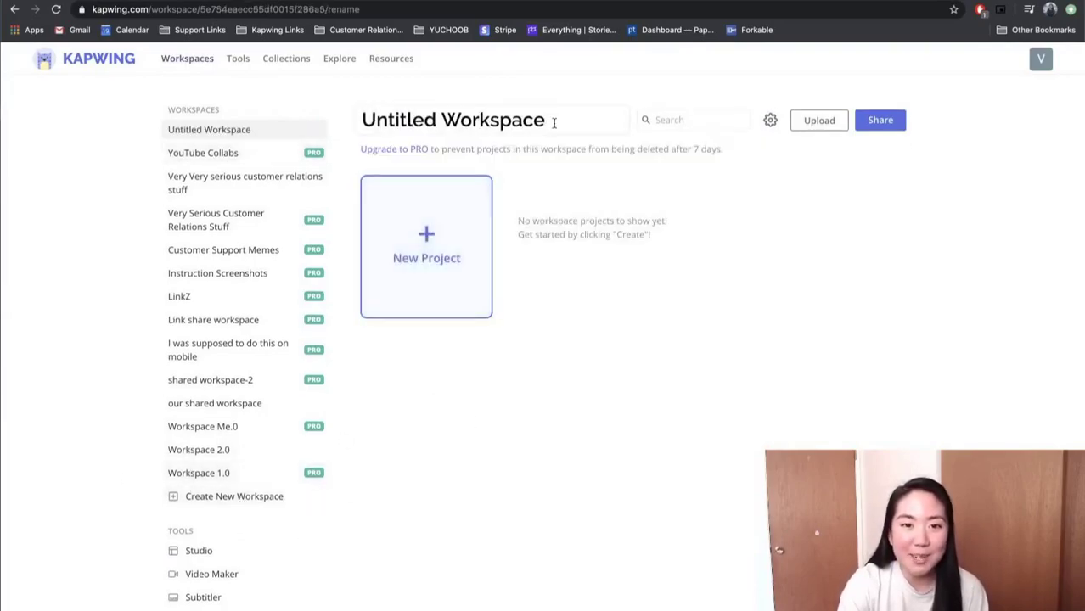
pyautogui.moveTo(554, 125); pyautogui.dragTo(352, 123)
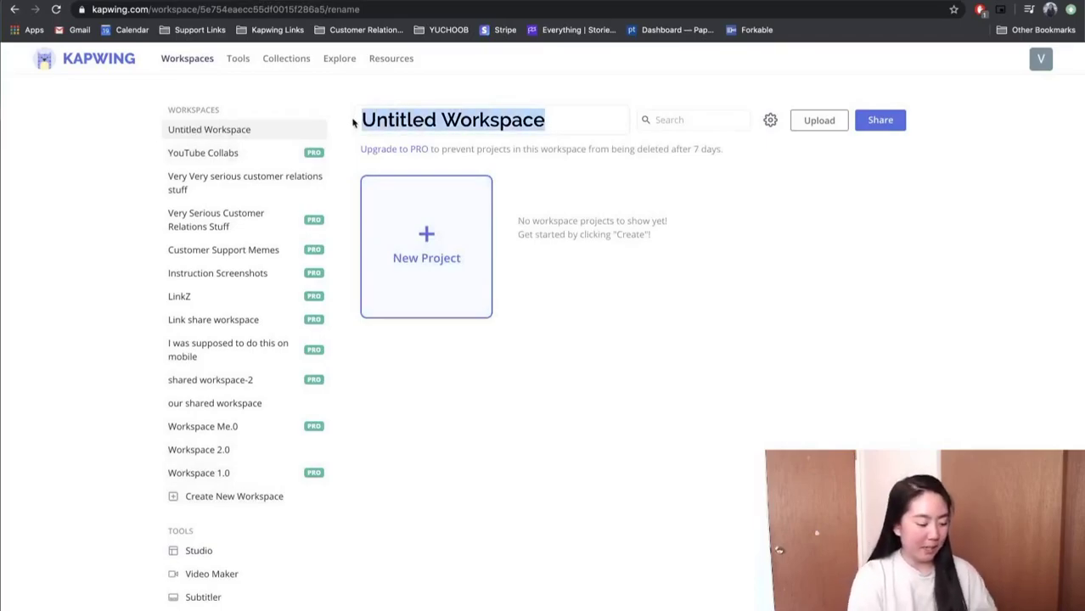
pyautogui.write('Ms.')
pyautogui.press('Down')
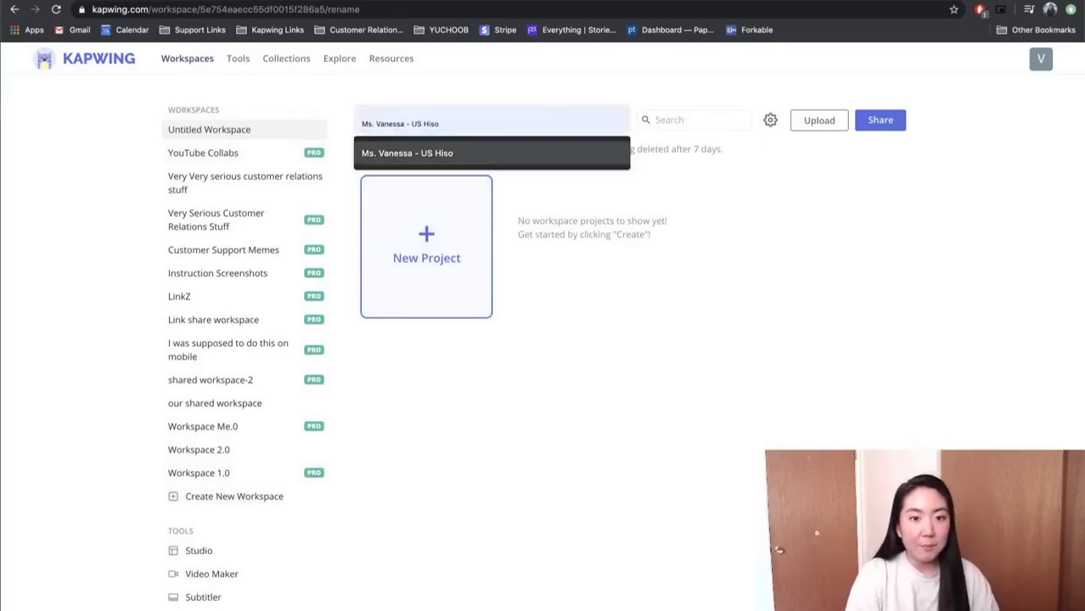
pyautogui.click(428, 153)
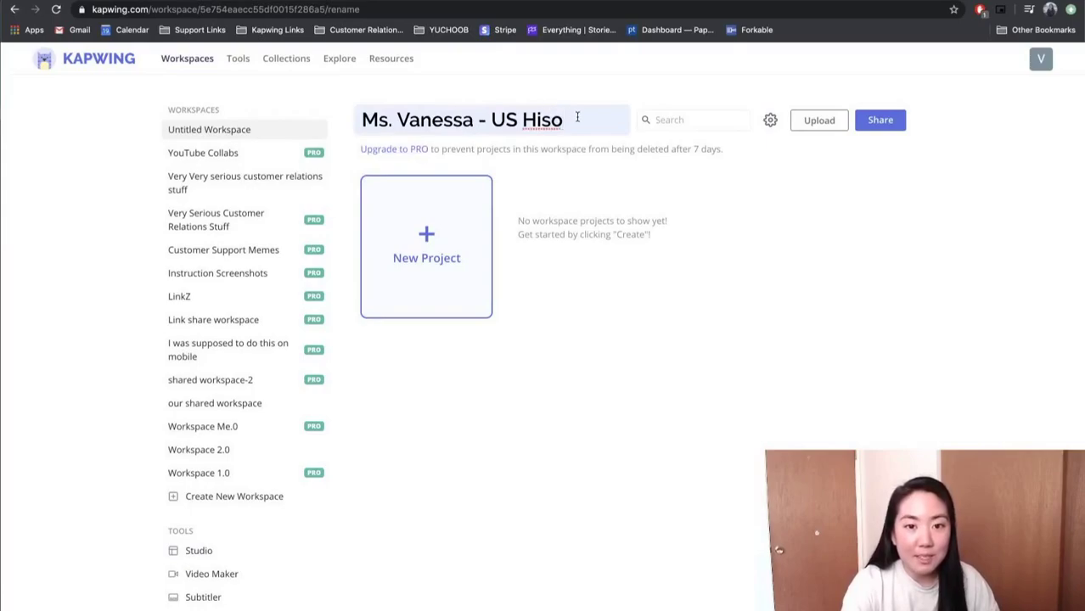
pyautogui.press('BackSpace')
pyautogui.write('tory')
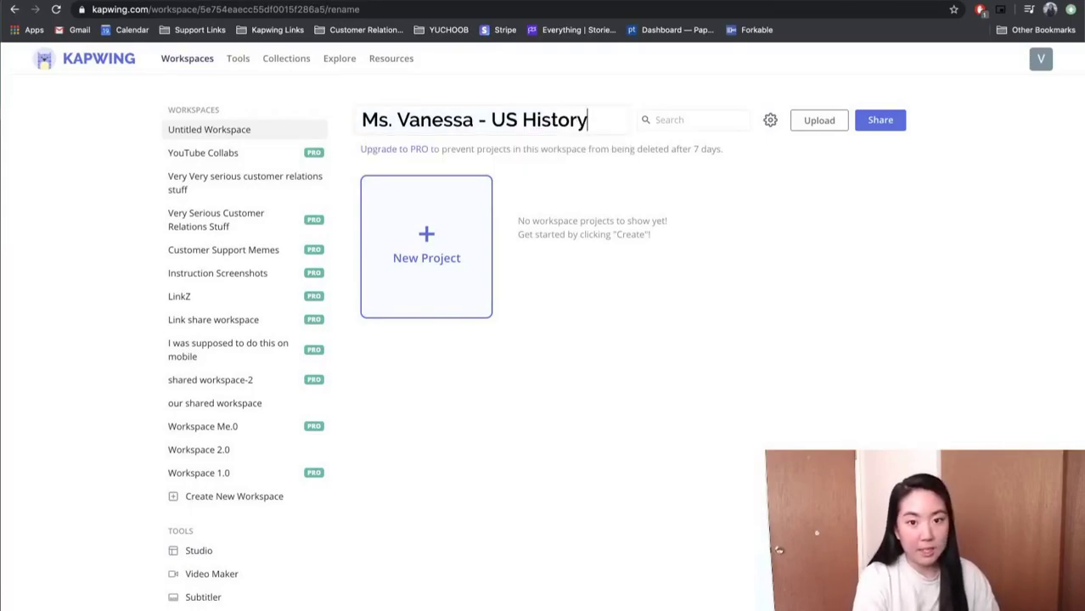
pyautogui.press('Return')
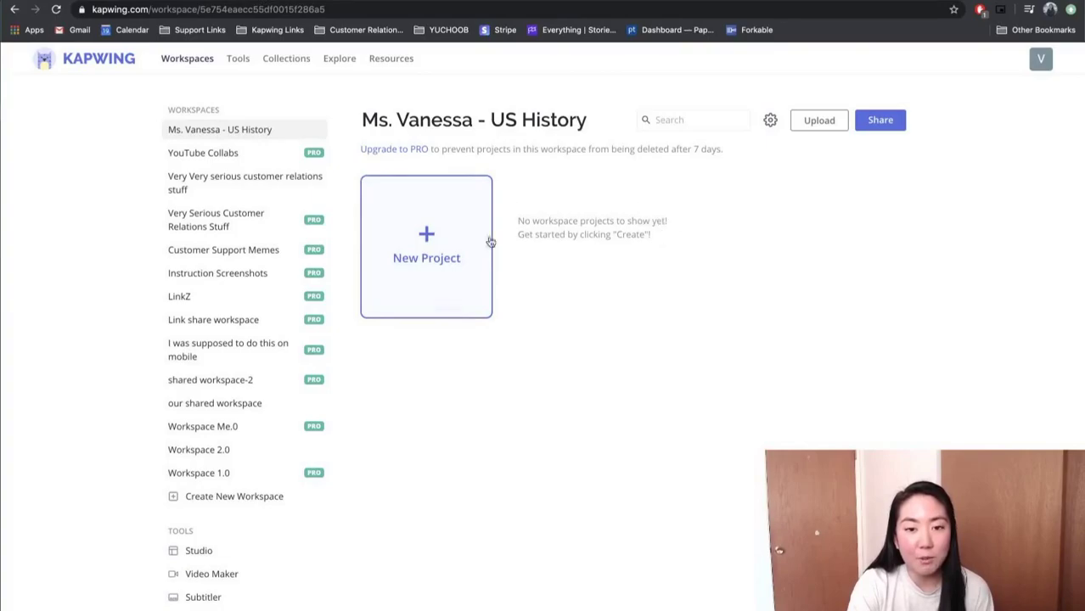
# Step: Start a blank-canvas Studio project in the workspace and add a text box
pyautogui.click(429, 230)
pyautogui.click(428, 223)
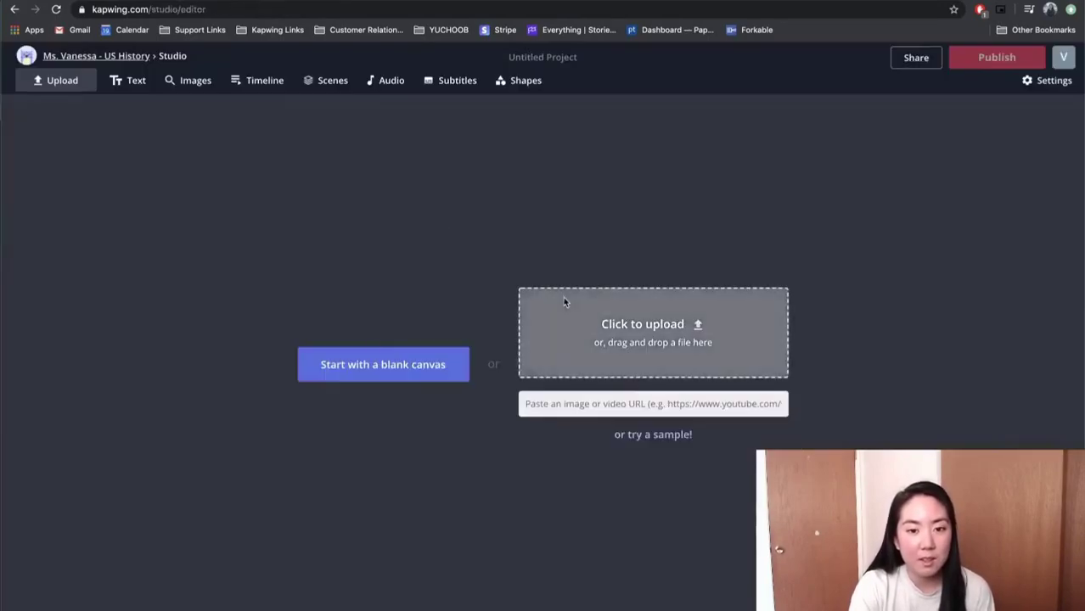
pyautogui.click(382, 364)
pyautogui.click(129, 80)
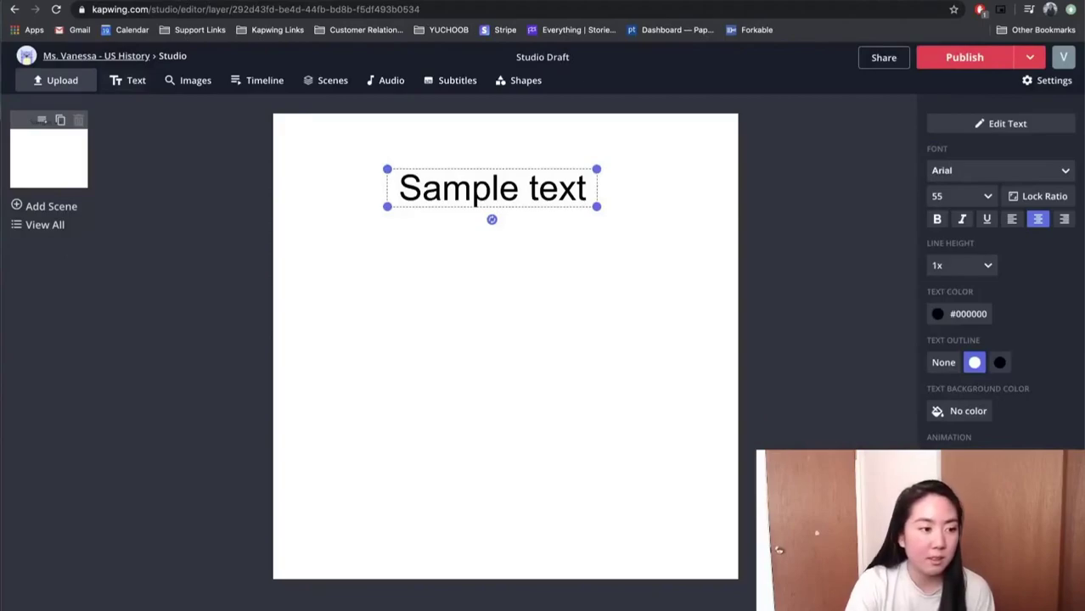
# Step: Replace the sample text with the pasted HISTORY ASSIGNMENT instructions, stretched to fill the canvas
pyautogui.doubleClick(468, 204)
pyautogui.doubleClick(565, 190)
pyautogui.hotkey('ctrl', 'a')
pyautogui.hotkey('ctrl', 'v')
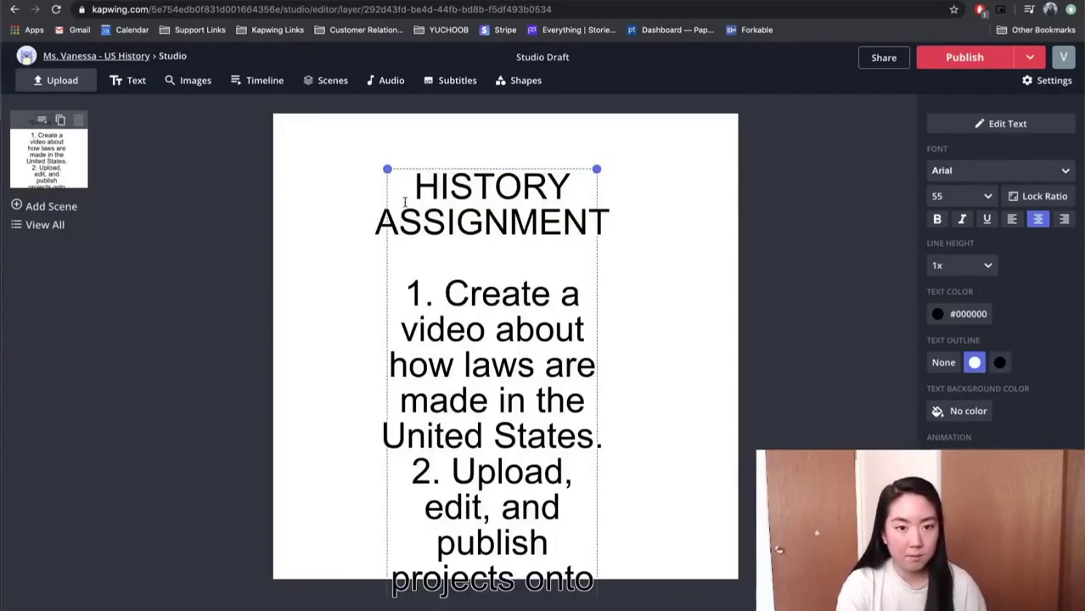
pyautogui.click(832, 339)
pyautogui.moveTo(492, 339); pyautogui.dragTo(737, 586)
pyautogui.click(596, 278)
# Step: Space out the four numbered items with blank lines and remove the trailing empty line
pyautogui.press('Return')
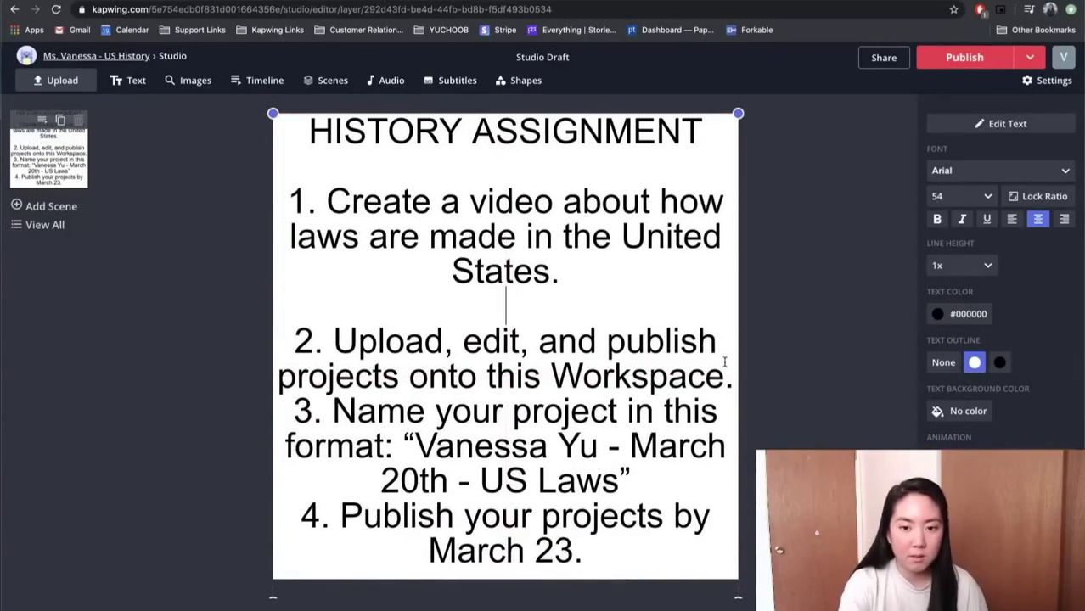
pyautogui.click(731, 376)
pyautogui.press('Return')
pyautogui.press('Down')
pyautogui.press('Down')
pyautogui.press('Down')
pyautogui.press('Down')
pyautogui.click(959, 196)
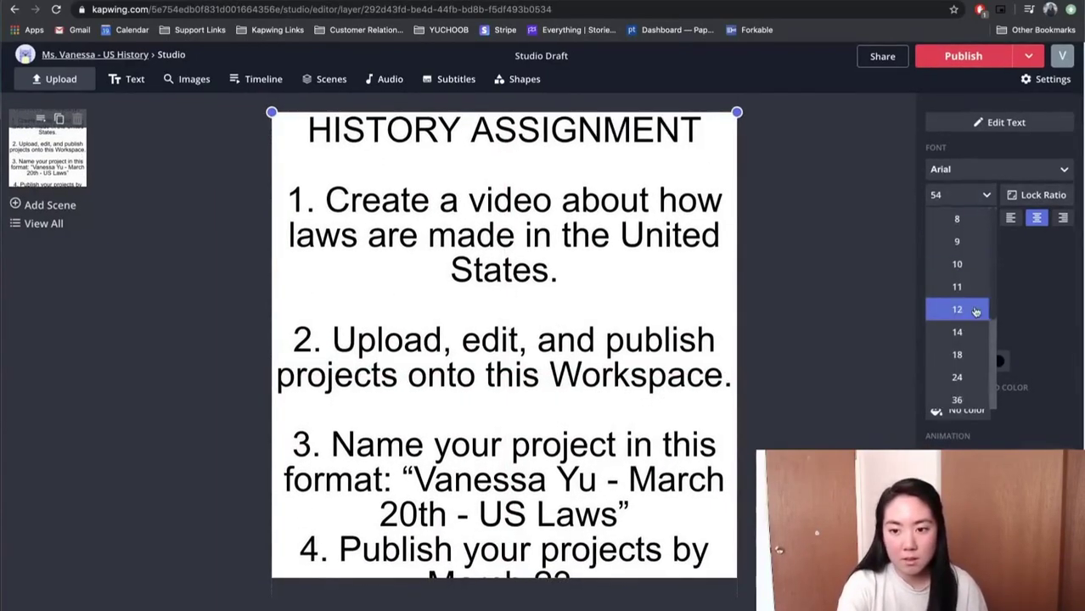
pyautogui.click(959, 399)
pyautogui.click(598, 482)
pyautogui.press('Return')
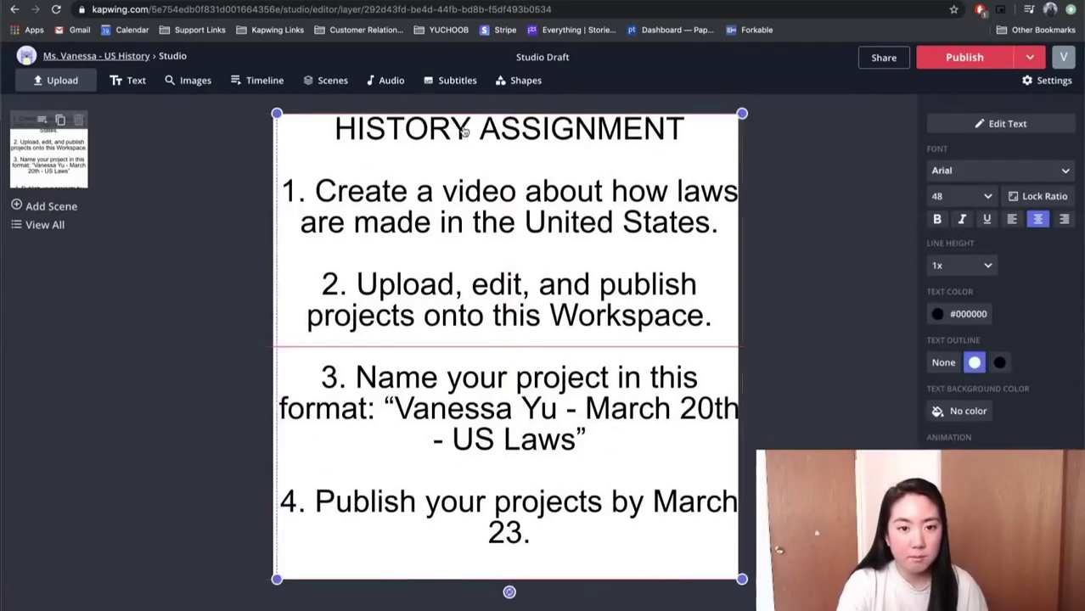
pyautogui.click(811, 181)
pyautogui.click(650, 247)
pyautogui.click(518, 563)
pyautogui.press('BackSpace')
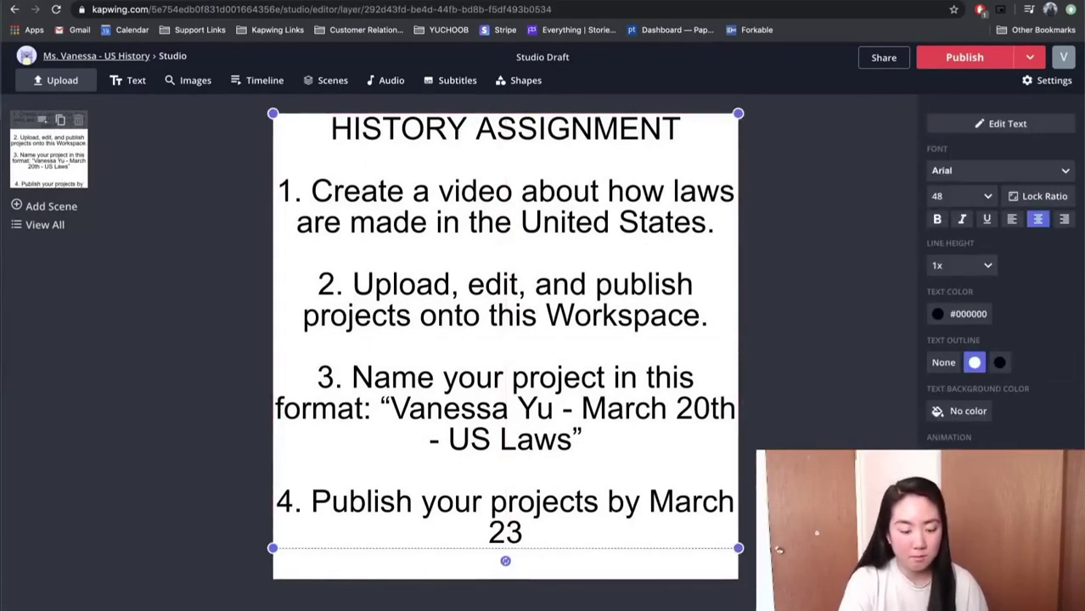
# Step: Left-align the assignment text at font size 36 and publish the project
pyautogui.click(1011, 219)
pyautogui.click(959, 196)
pyautogui.click(959, 379)
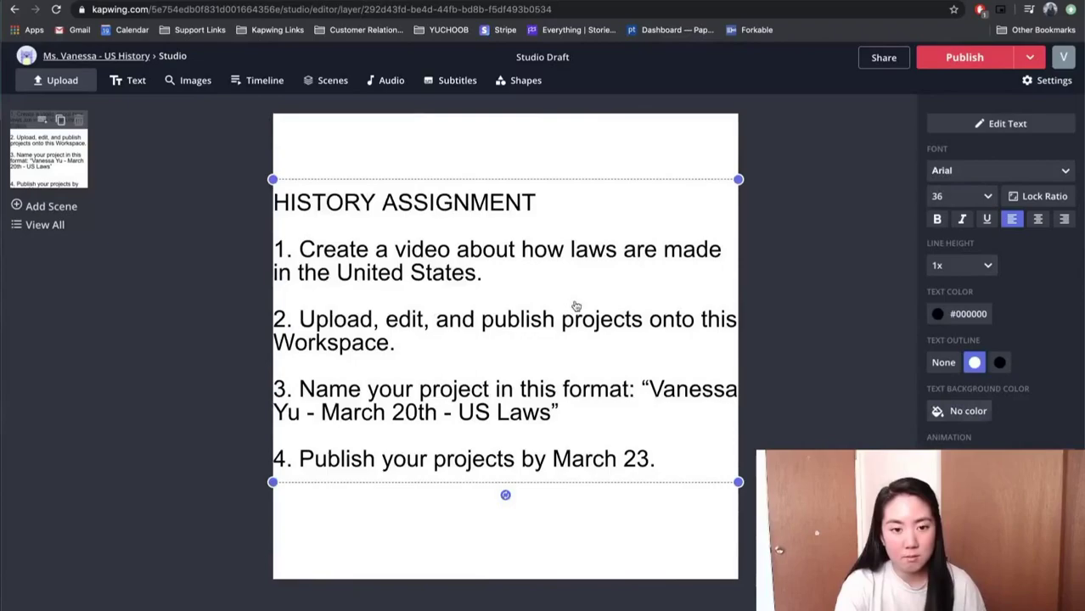
pyautogui.click(809, 318)
pyautogui.click(1010, 56)
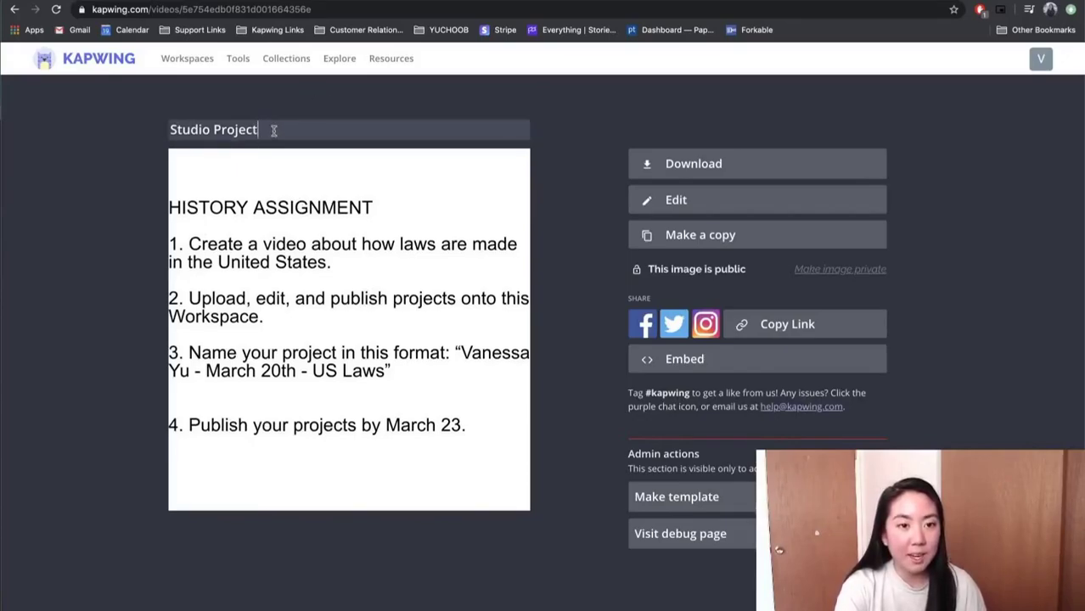
pyautogui.moveTo(273, 132); pyautogui.dragTo(159, 129)
pyautogui.write('March 20 - Assignment due March 23')
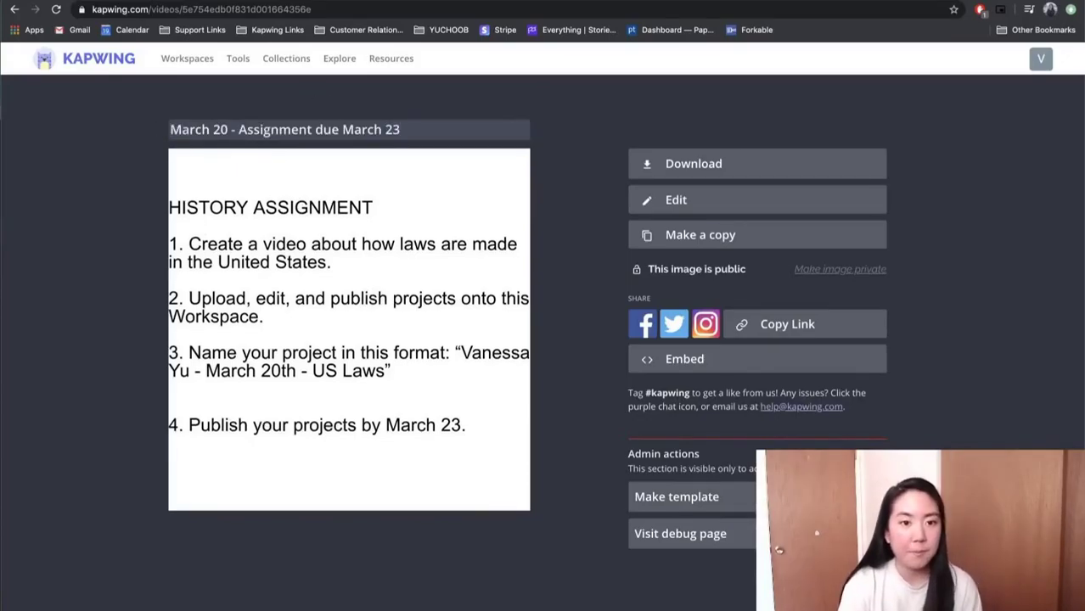
pyautogui.press('Return')
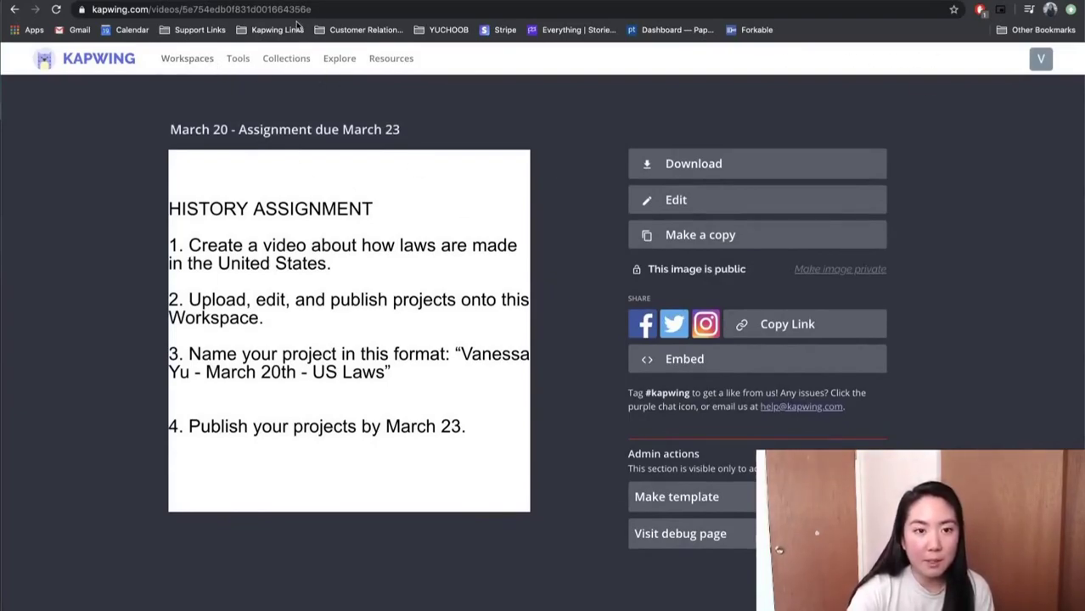
pyautogui.click(177, 61)
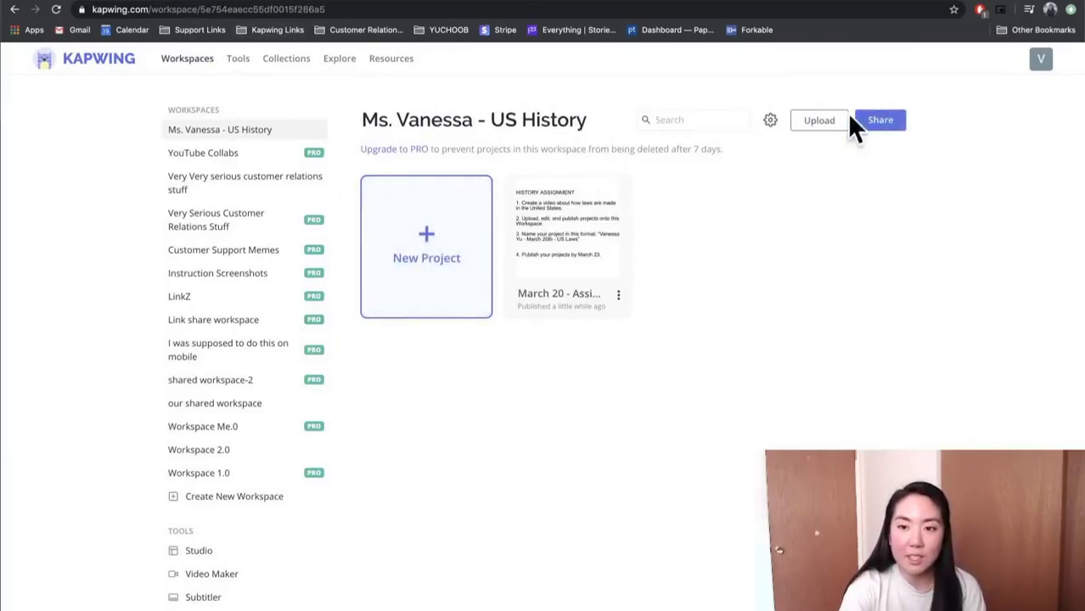
# Step: Send the student an email invitation to the workspace from the Share options
pyautogui.click(879, 121)
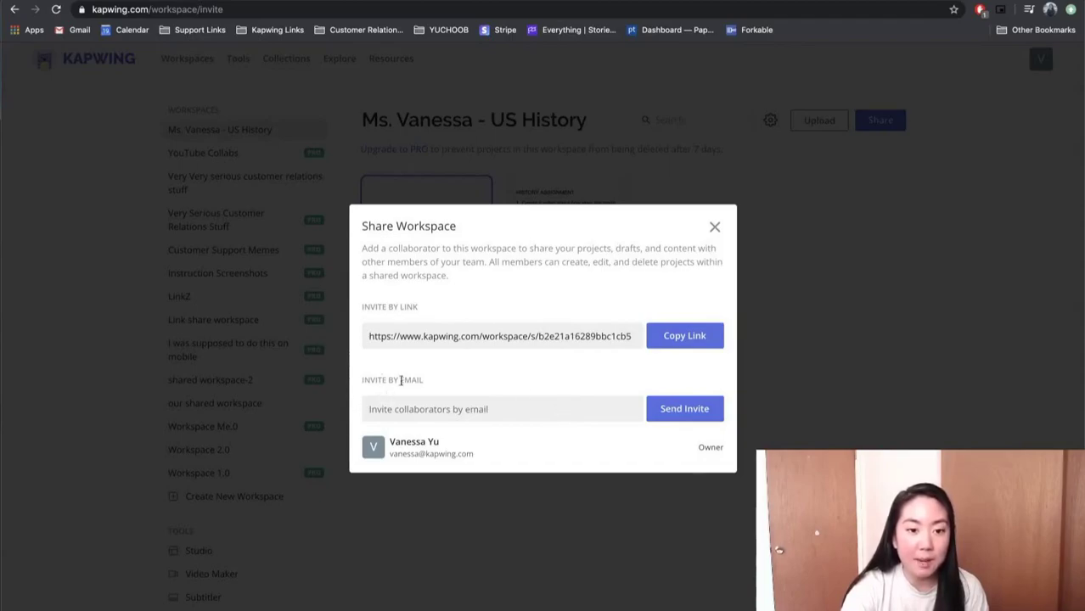
pyautogui.click(467, 407)
pyautogui.write('robert')
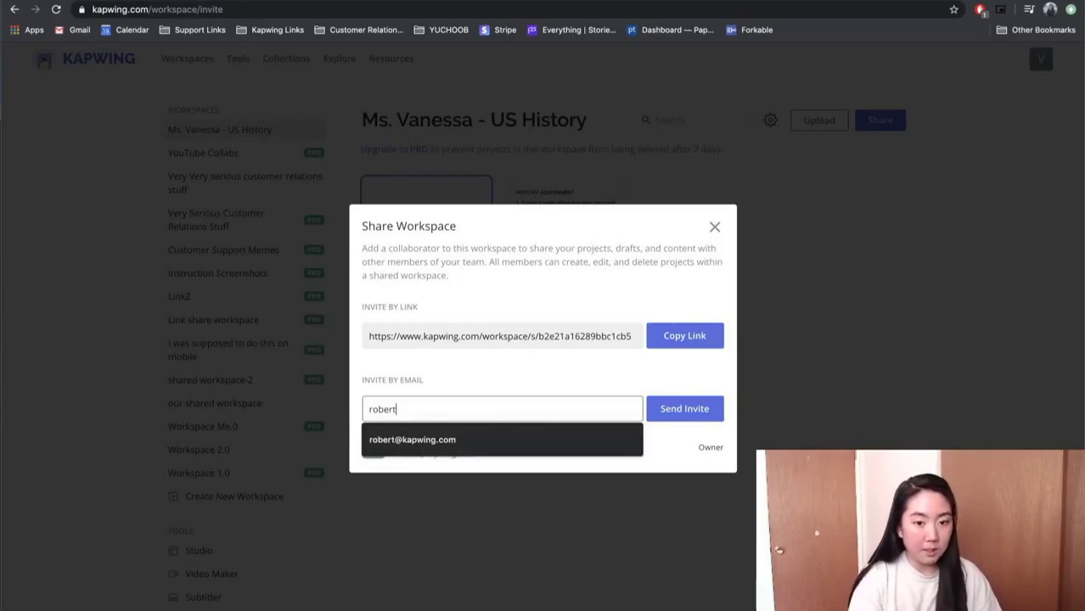
pyautogui.click(459, 440)
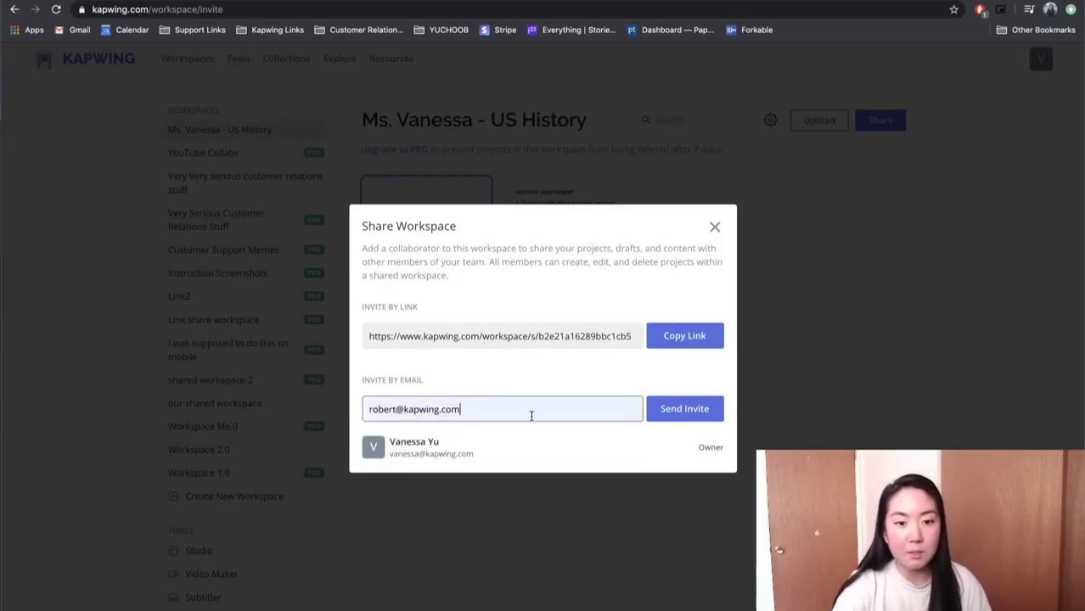
pyautogui.click(676, 410)
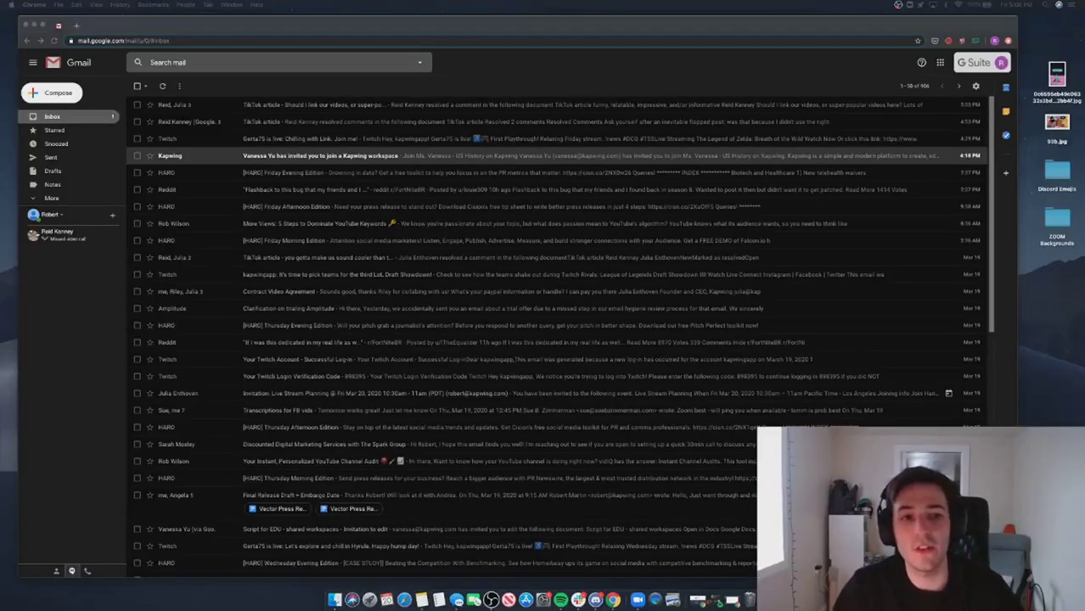
# Step: Open the Kapwing invitation email in Gmail and follow its Join Now link
pyautogui.click(509, 155)
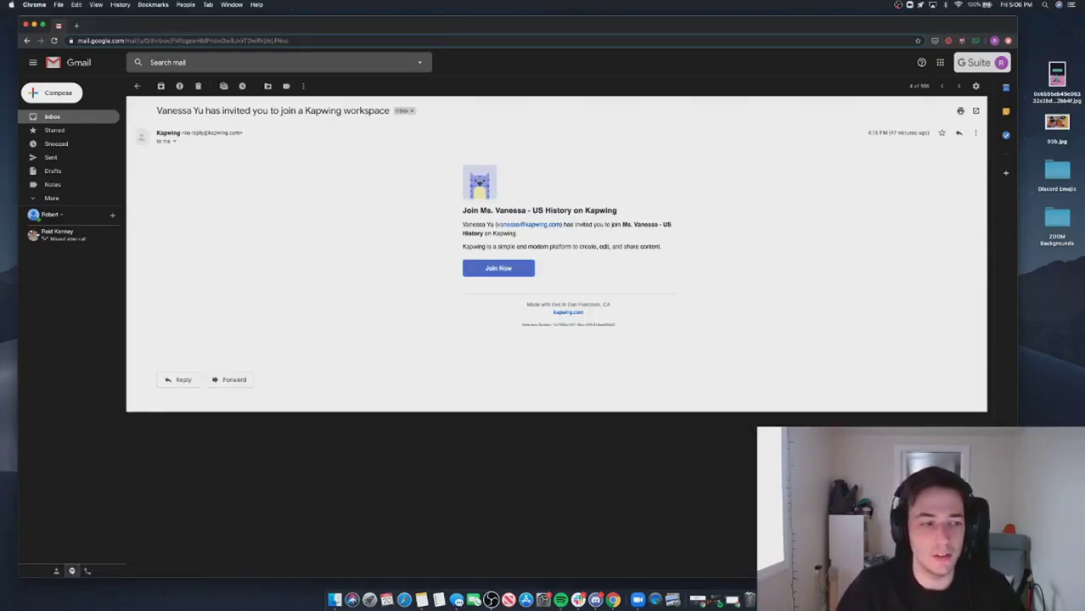
pyautogui.click(498, 267)
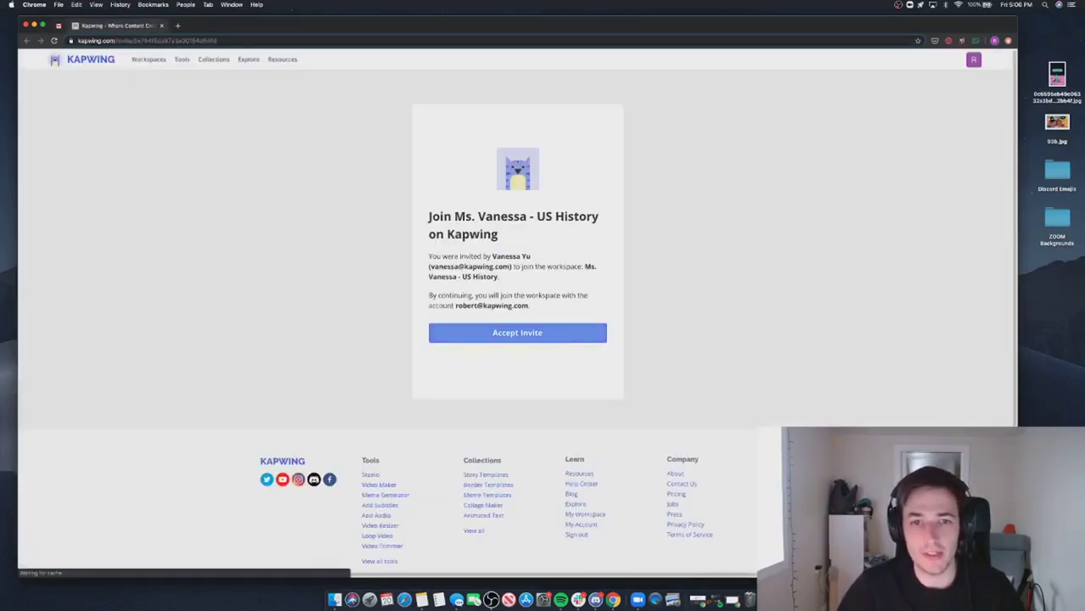
# Step: Accept the invite, view the March 20 assignment project, then return to Workspaces
pyautogui.click(517, 333)
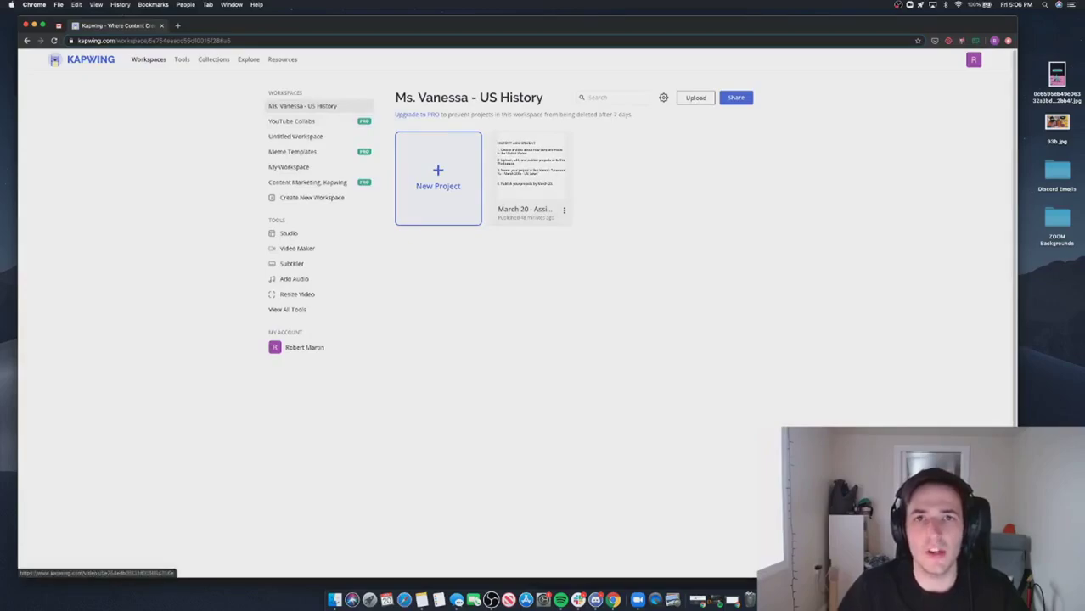
pyautogui.click(527, 174)
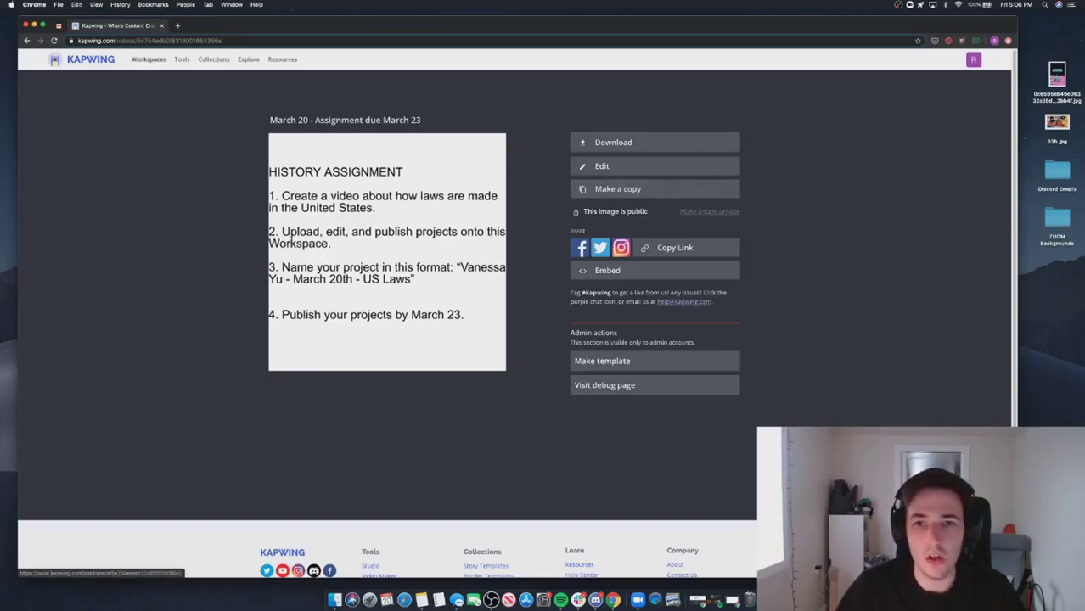
pyautogui.click(148, 60)
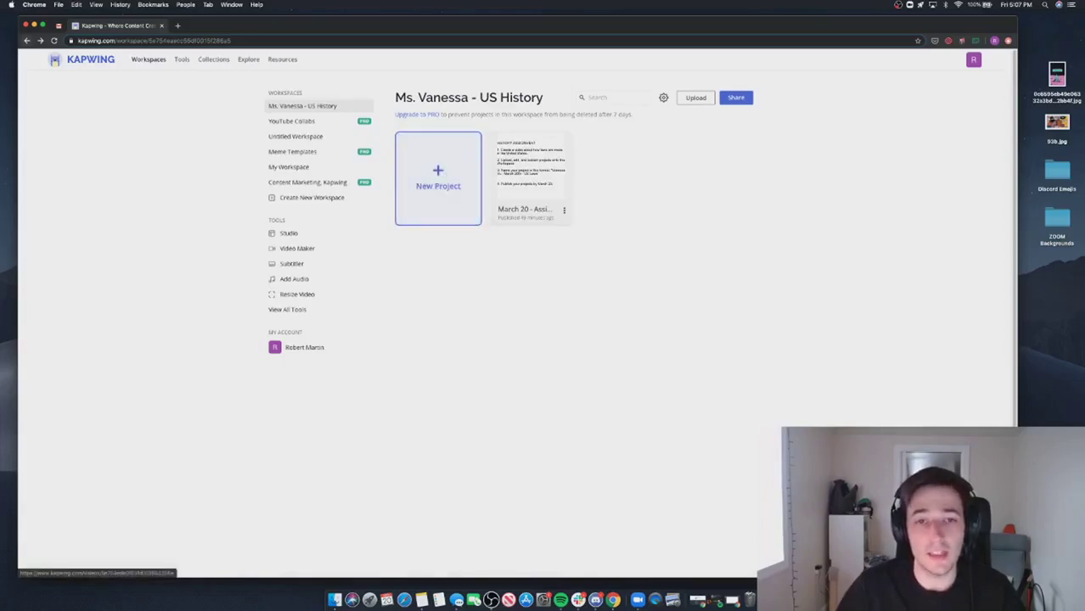
# Step: Find the student's video on the Desktop in Finder and drag it into the Kapwing workspace
pyautogui.click(335, 600)
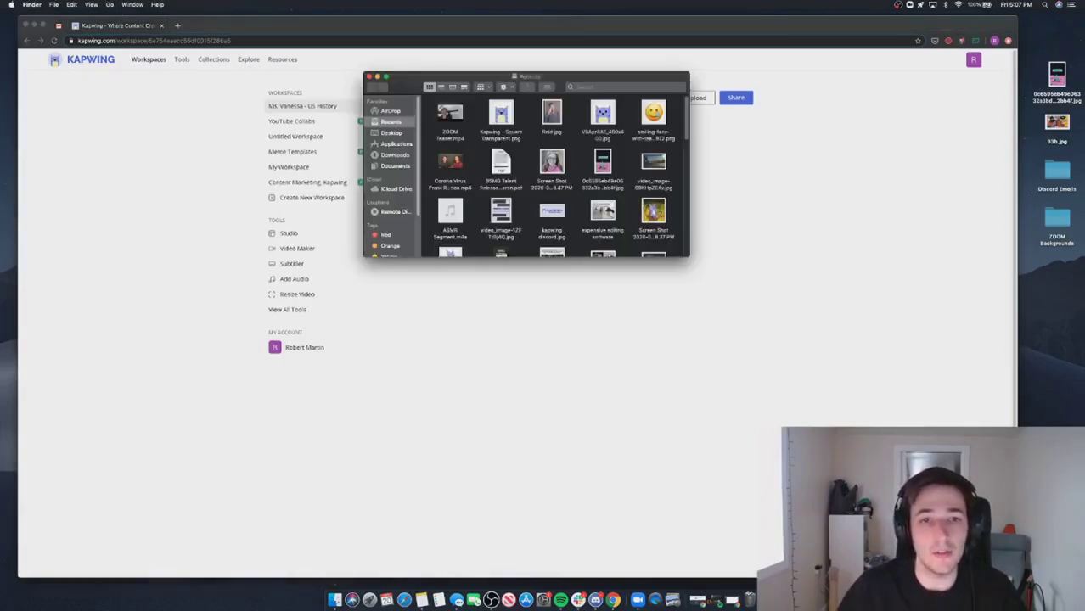
pyautogui.moveTo(594, 77); pyautogui.dragTo(301, 46)
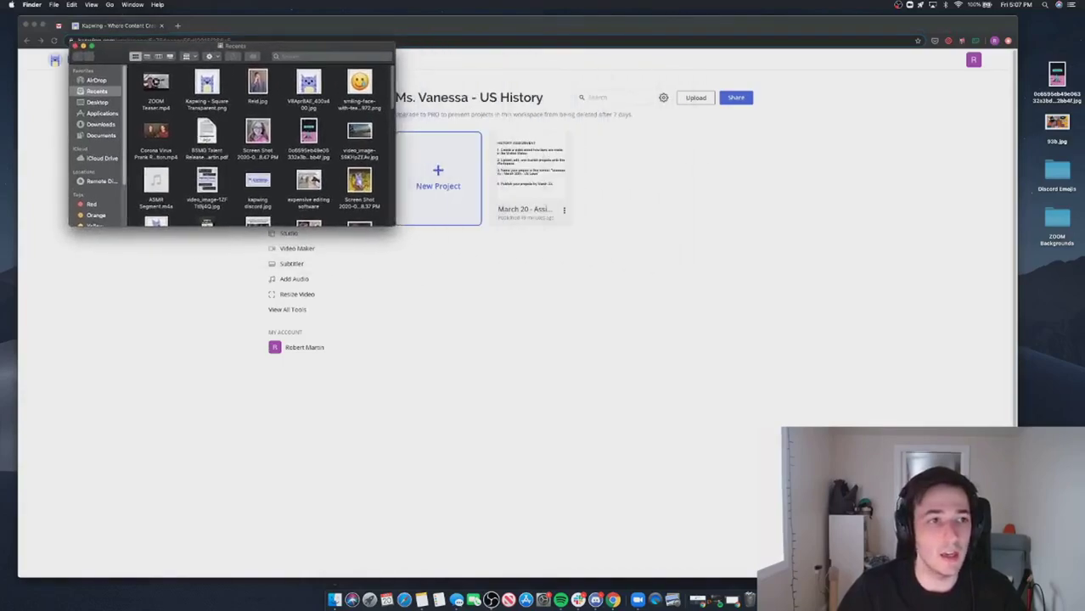
pyautogui.click(100, 124)
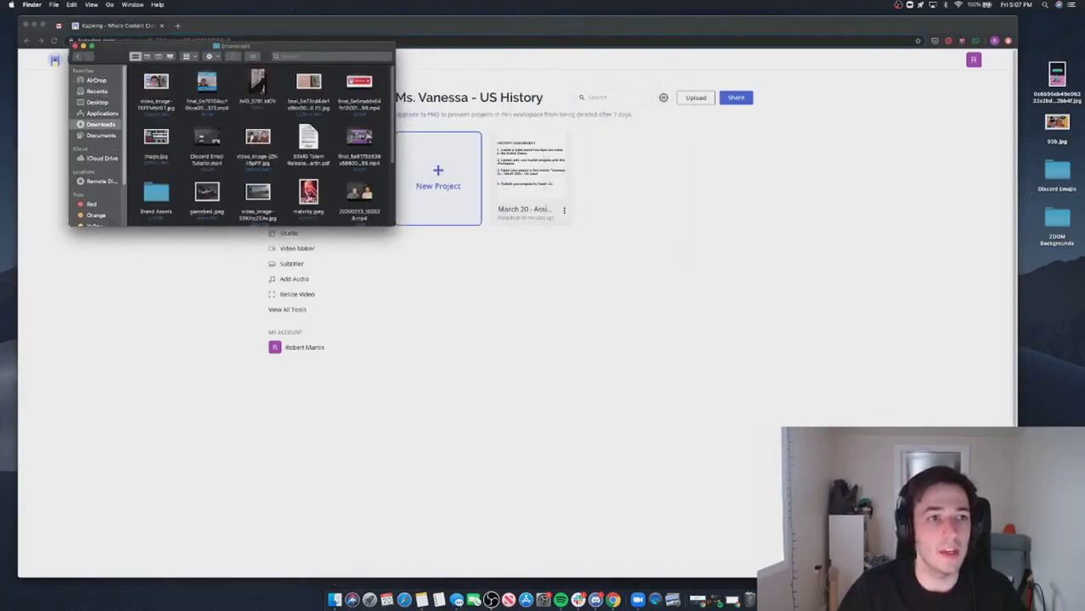
pyautogui.click(96, 101)
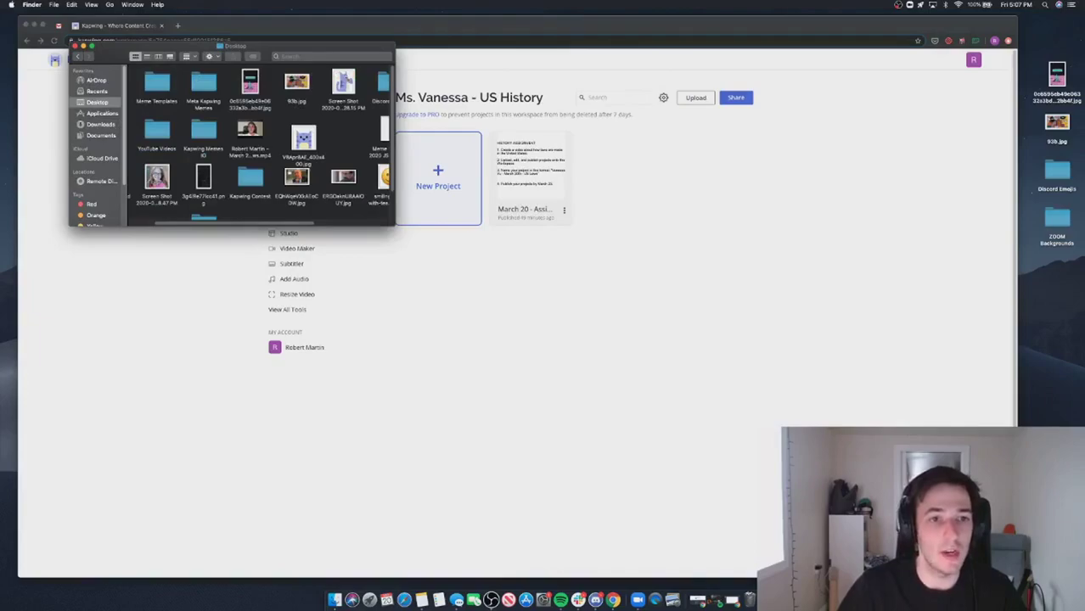
pyautogui.hscroll(5, 257, 140)
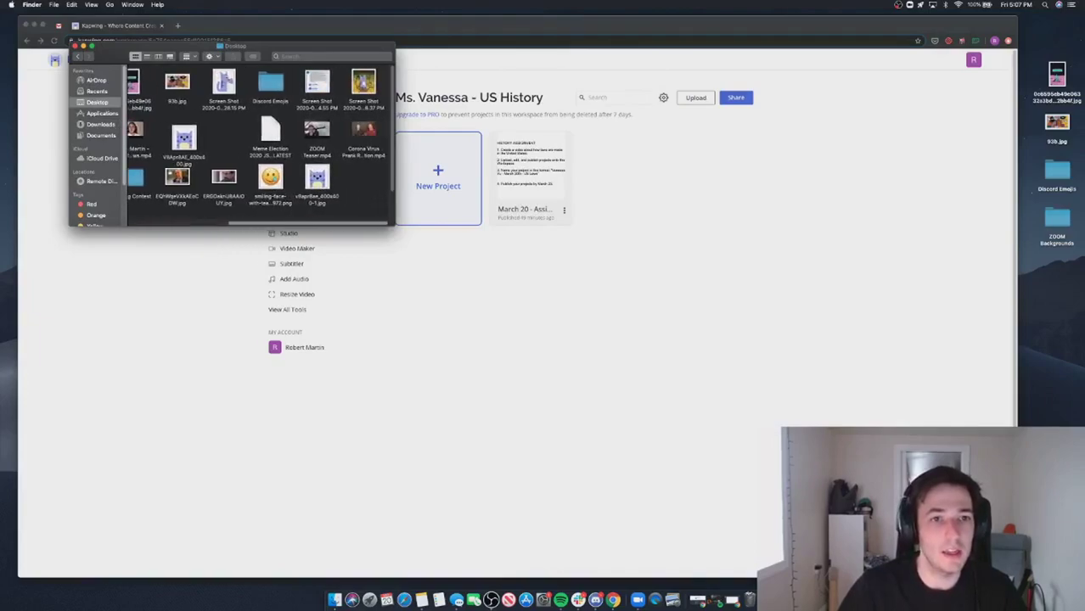
pyautogui.hscroll(-5, 258, 140)
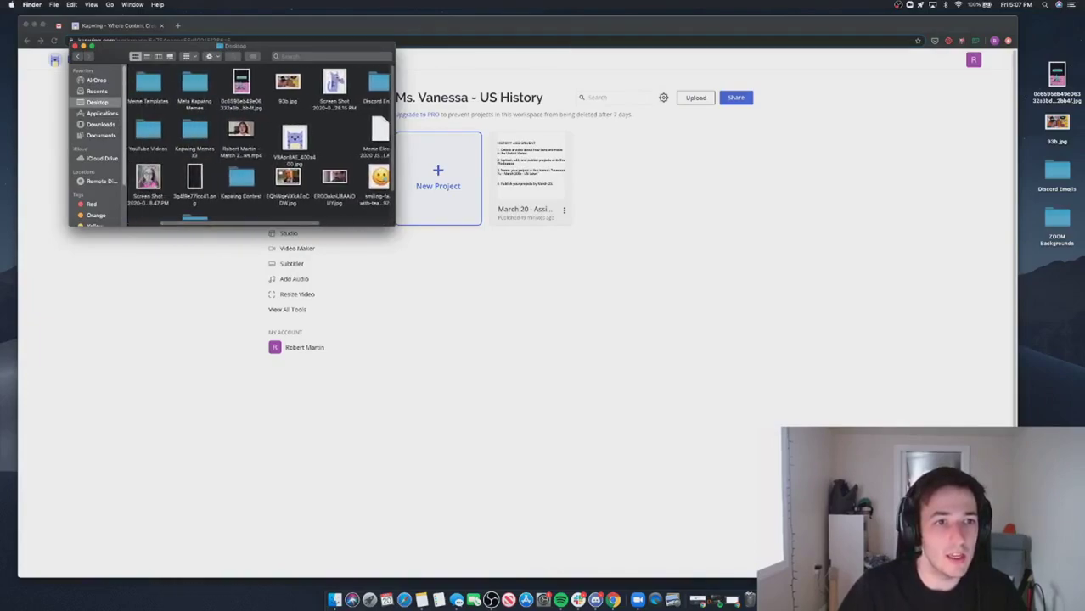
pyautogui.moveTo(242, 136); pyautogui.dragTo(590, 289)
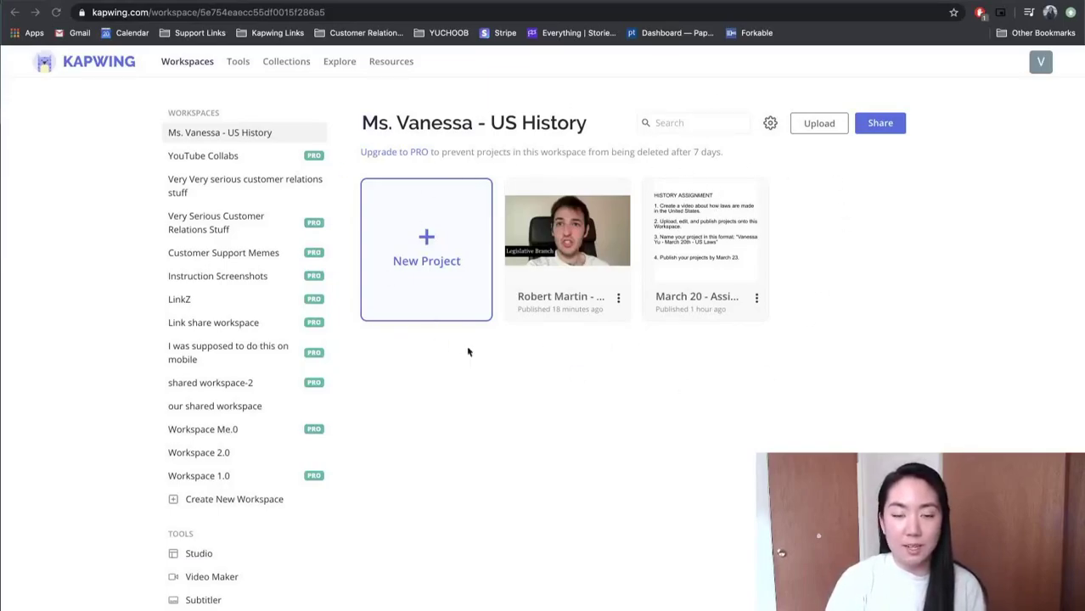
# Step: Open the student's 'March 20 - US Laws' video and pause it shortly after it starts
pyautogui.click(568, 211)
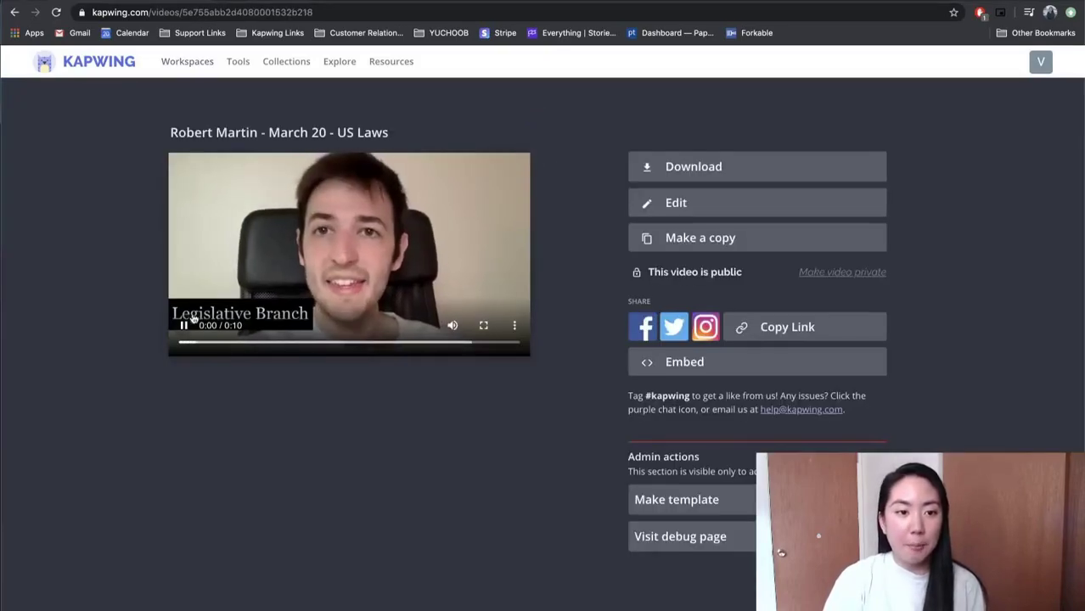
pyautogui.click(192, 318)
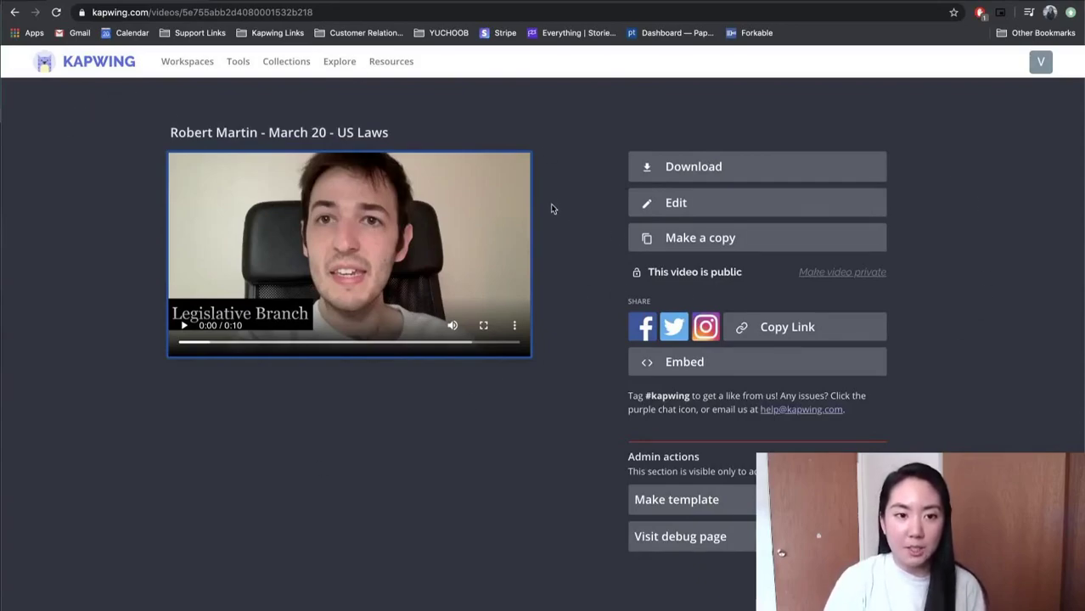
# Step: Go back to the US History workspace page via Workspaces in the top navigation
pyautogui.click(199, 68)
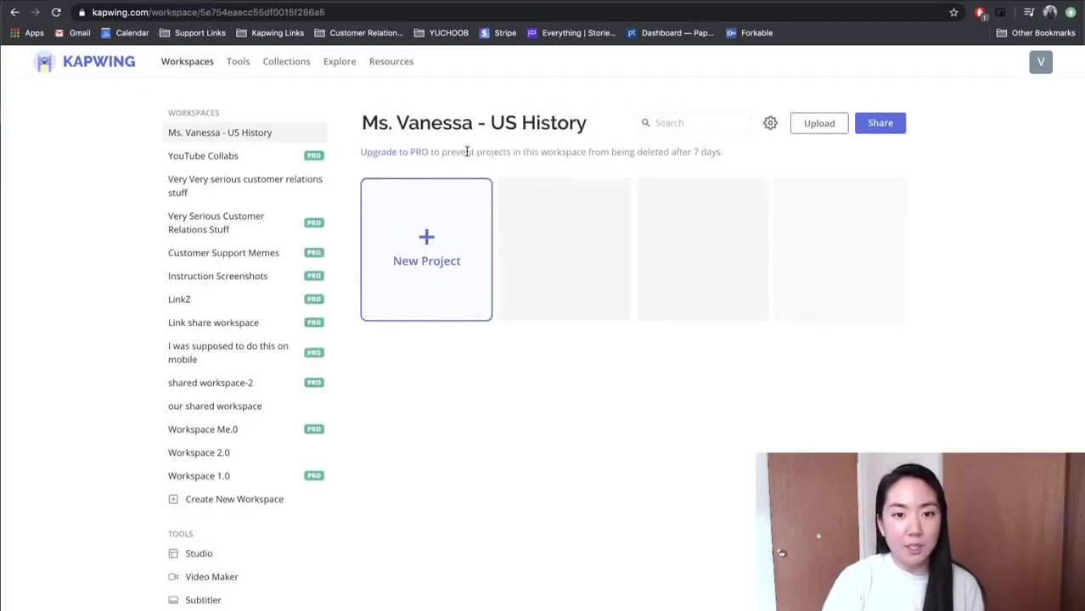